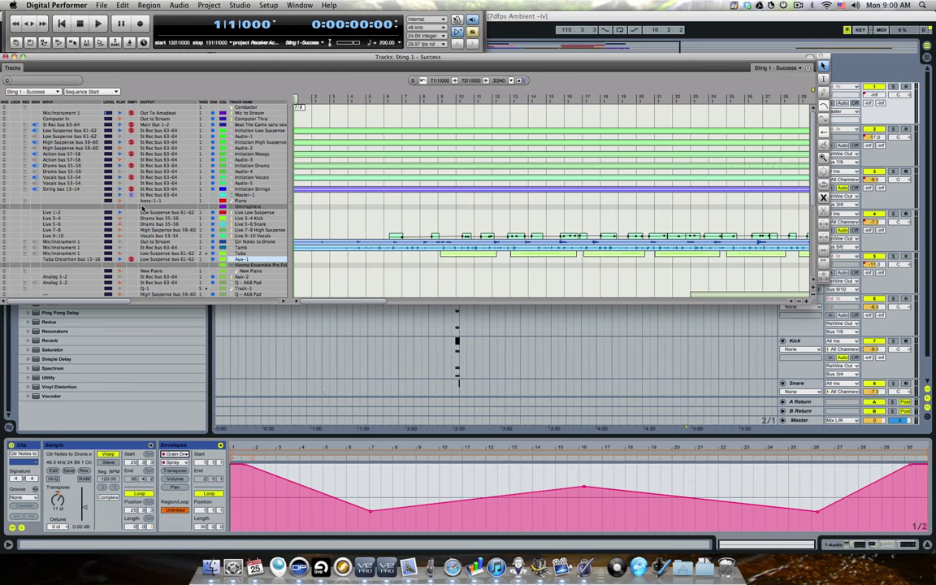
# - Move the Digital Performer playback position to measure 9 and switch to Ableton Live while it plays
pyautogui.write('9')
pyautogui.press('Return')
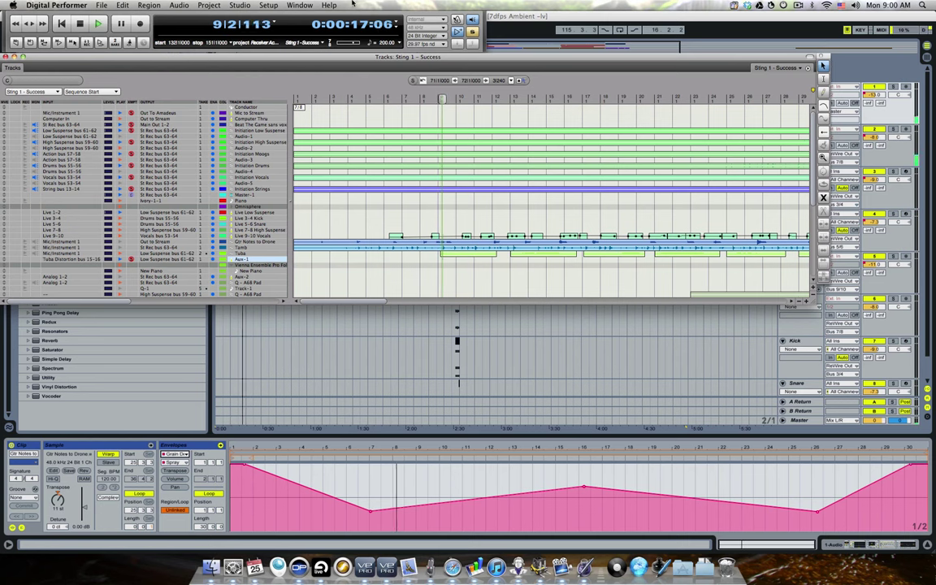
pyautogui.press('super+Tab')
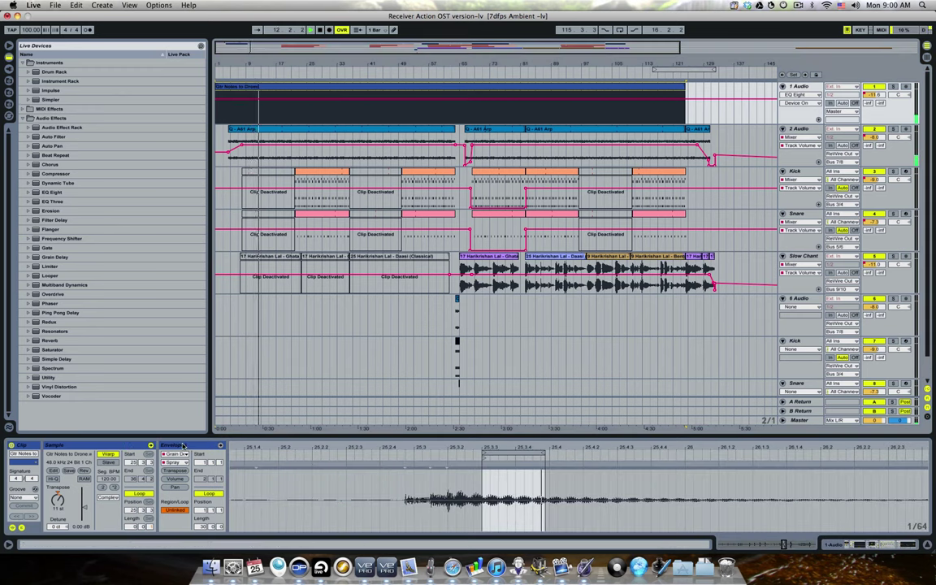
# - View the Gtr Notes to Drone clip's Grain Delay, Auto Filter and Resonators envelopes, and bring up the 1 Audio track's effect chain
pyautogui.click(184, 446)
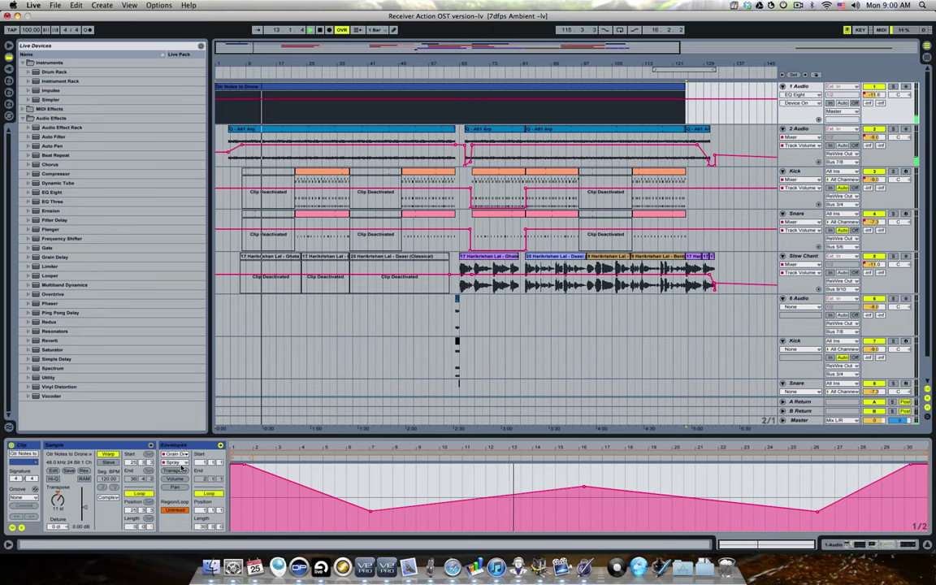
pyautogui.click(182, 466)
pyautogui.click(180, 486)
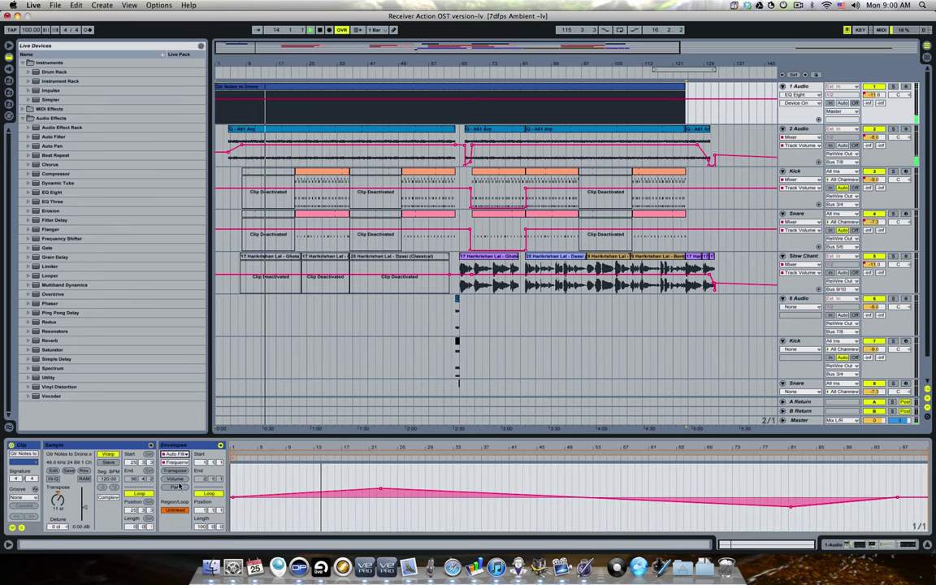
pyautogui.click(175, 454)
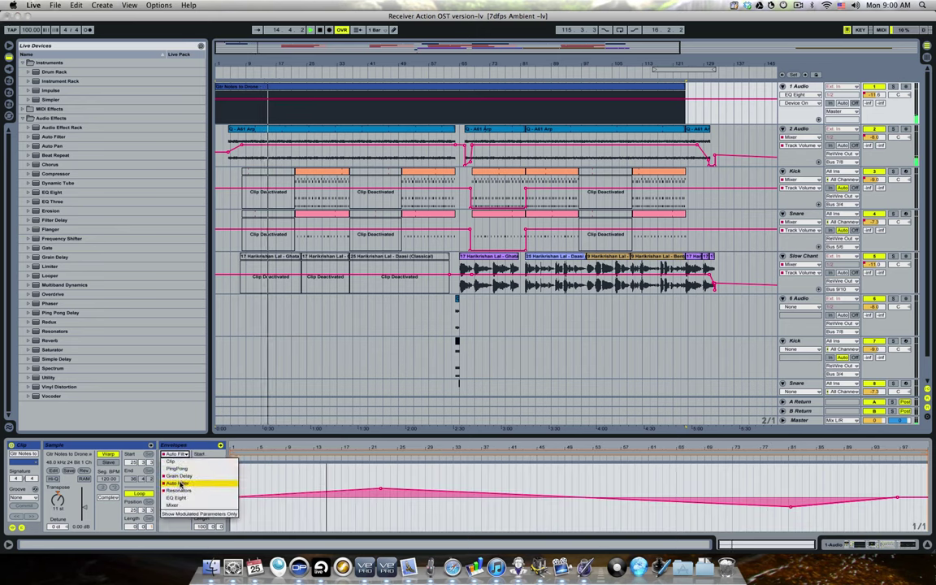
pyautogui.click(180, 485)
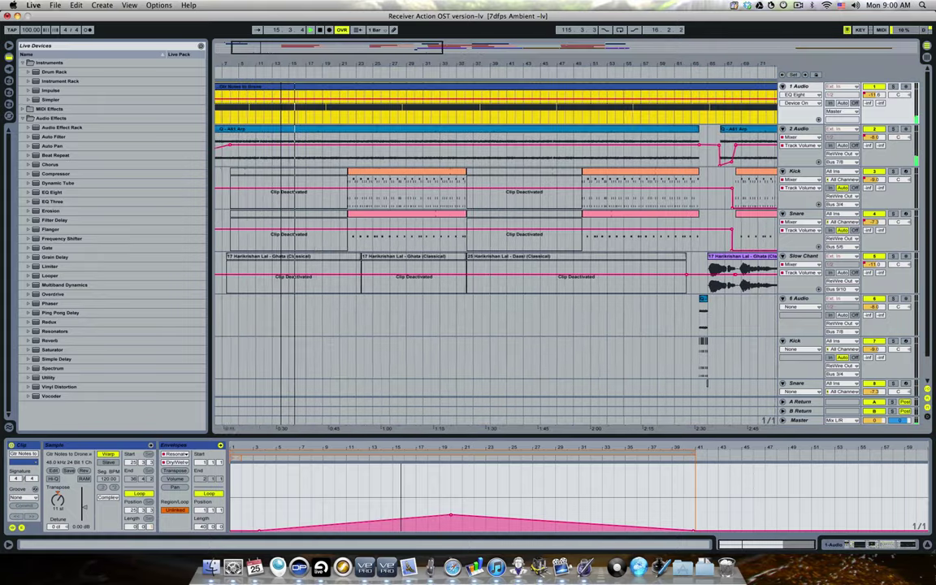
pyautogui.click(454, 116)
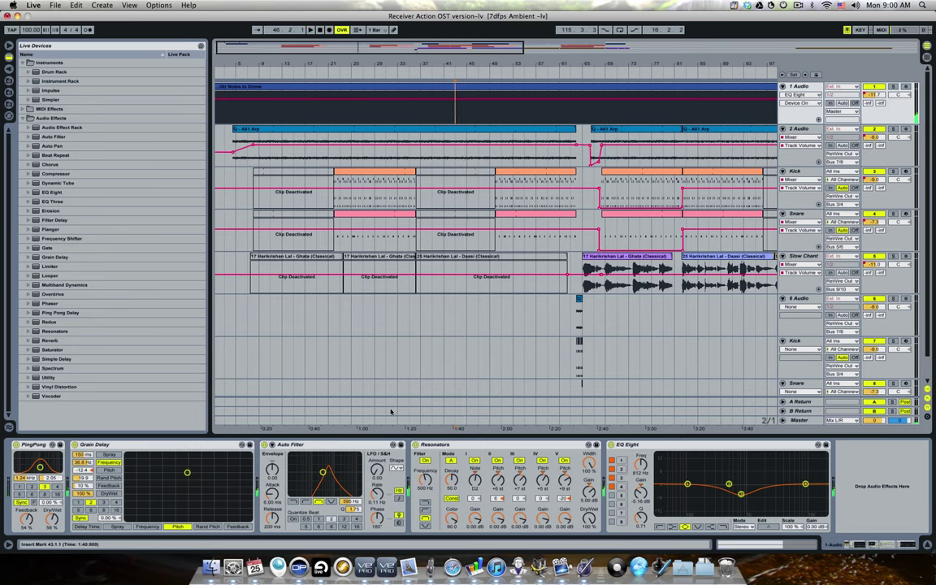
# - Switch to Digital Performer, open the Sequence Editor at the Tuba soundbites, and move the mixing board clear of them before hiding it
pyautogui.press('super+Tab')
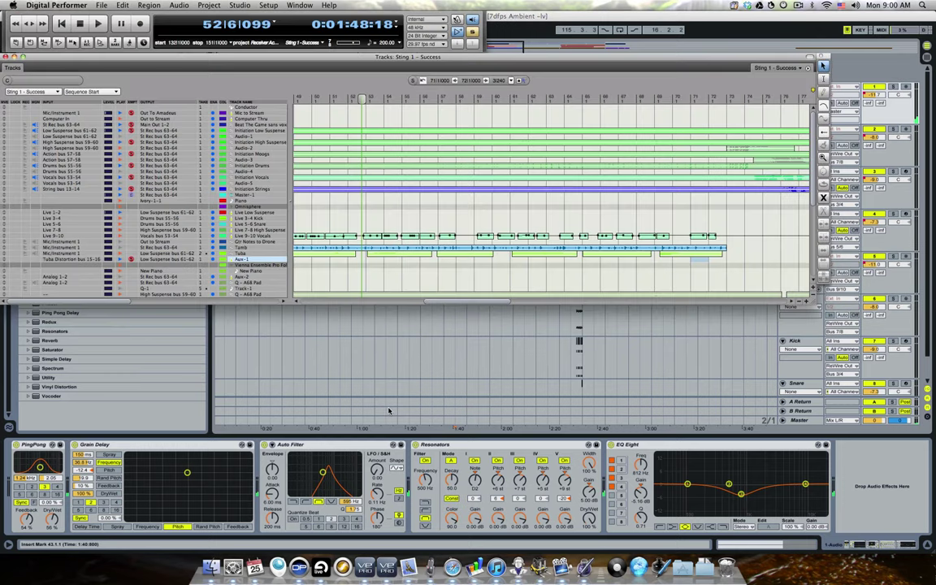
pyautogui.hotkey('shift', 's')
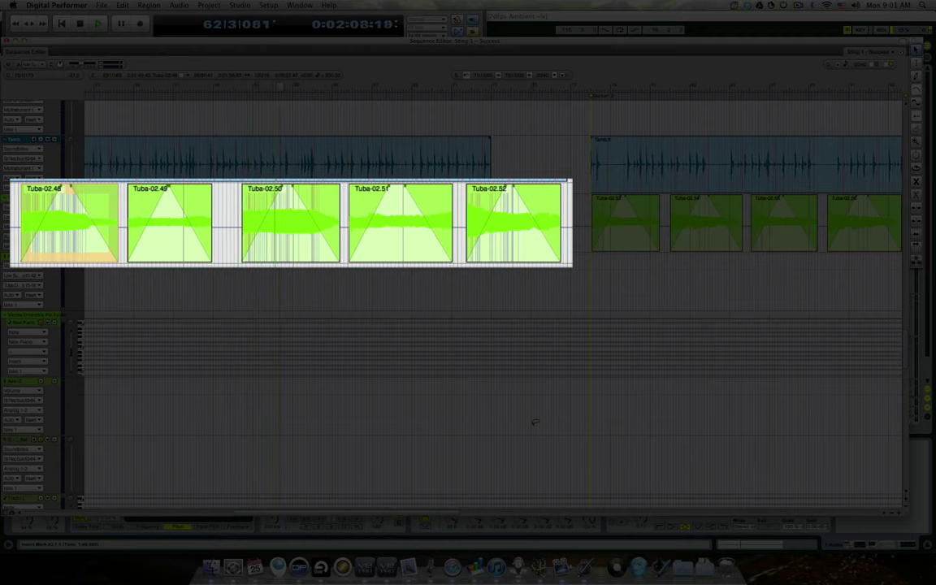
pyautogui.hotkey('shift', 'm')
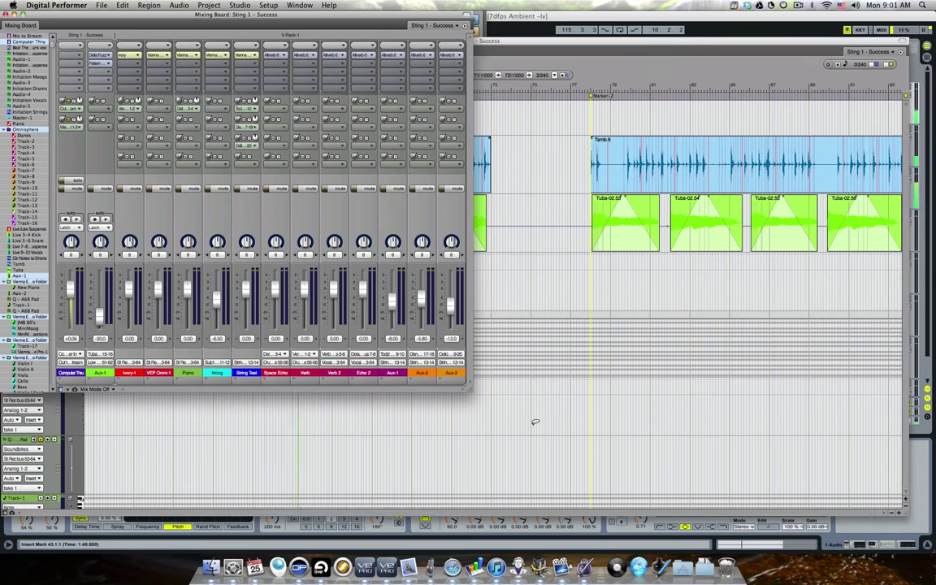
pyautogui.moveTo(108, 17); pyautogui.dragTo(590, 93)
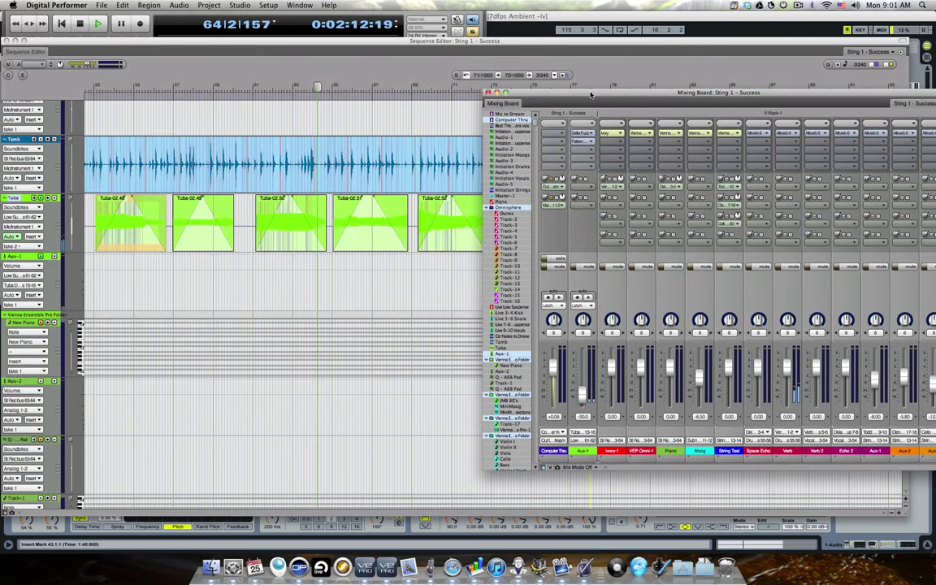
pyautogui.hotkey('shift', 'm')
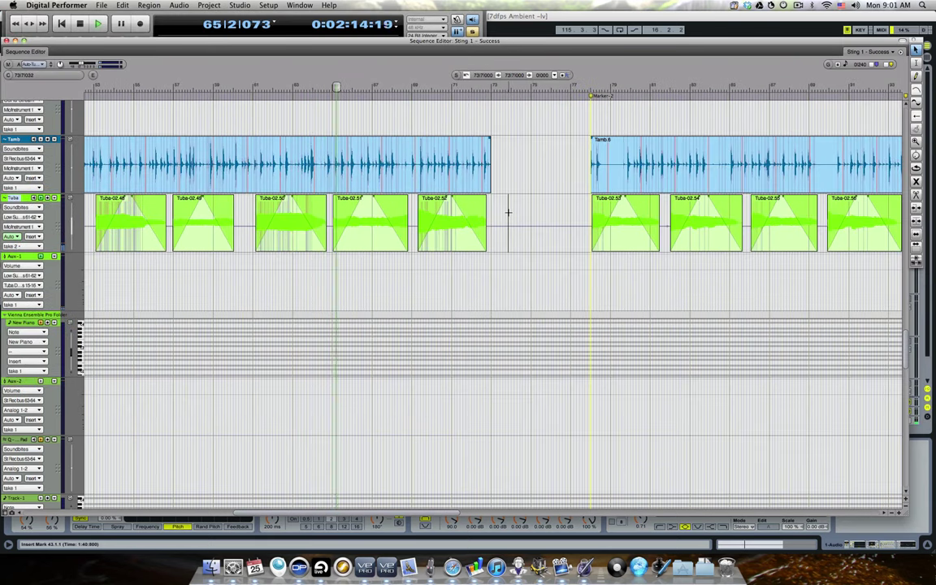
# - Show the Tuba channel strip beside Aux-1 in the mixing board, and return to the Tracks window
pyautogui.hotkey('shift', 'm')
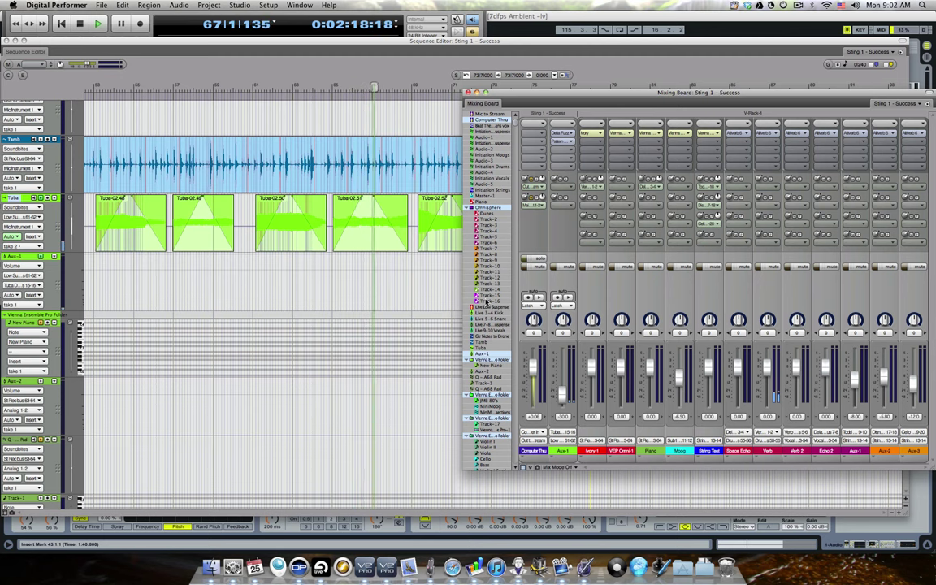
pyautogui.click(482, 349)
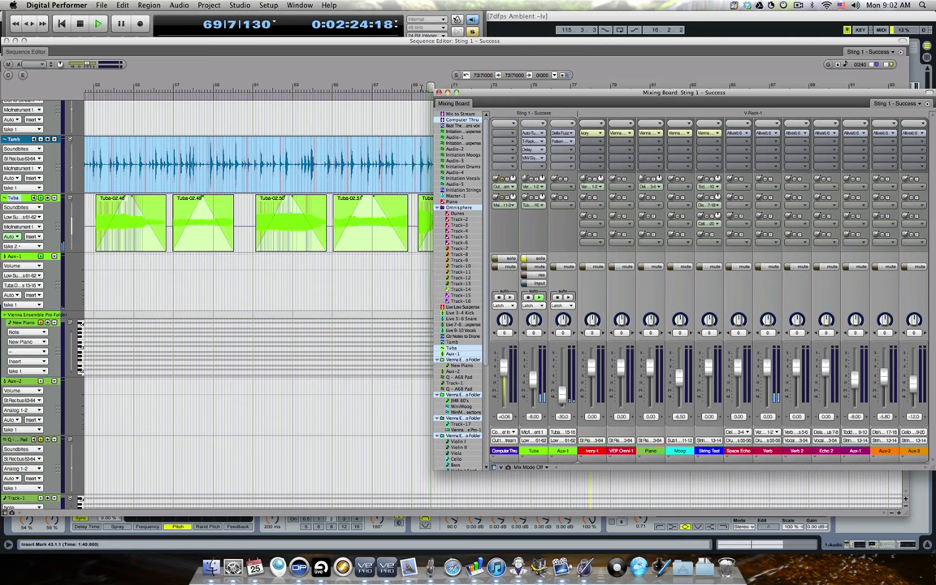
pyautogui.hotkey('shift', 's')
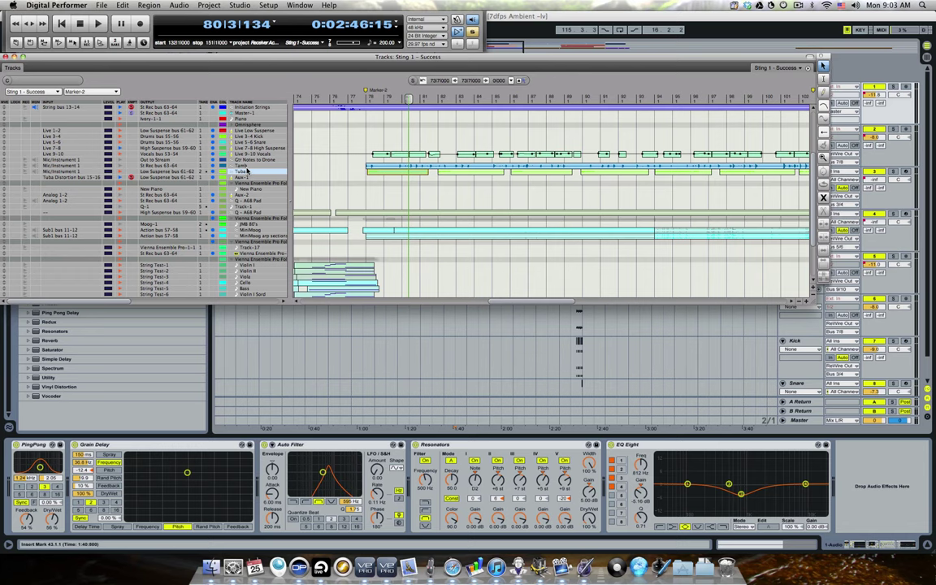
# - Relocate playback and toggle the Gate on Live's 2 Audio track off and on to compare the gated and ungated sound
pyautogui.press('KP_Equal')
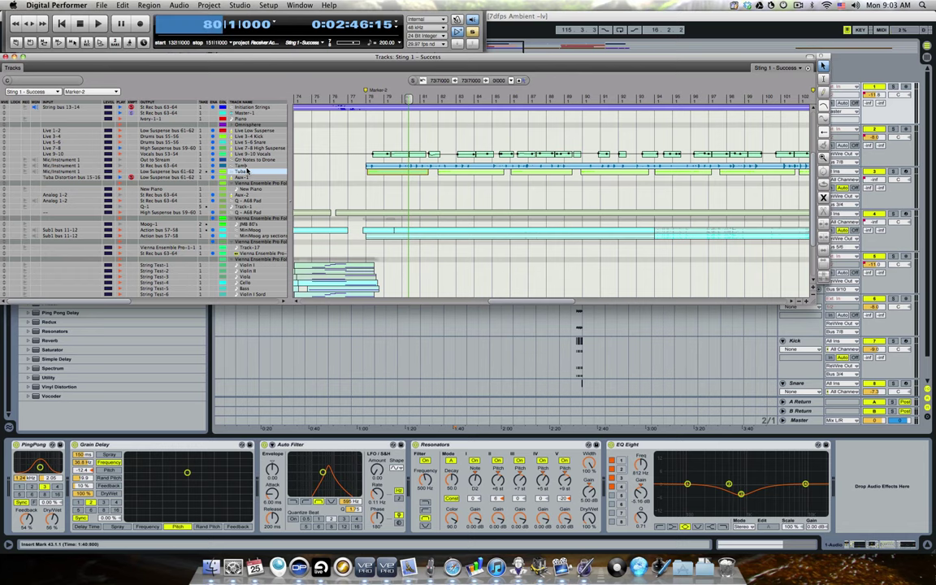
pyautogui.press('Return')
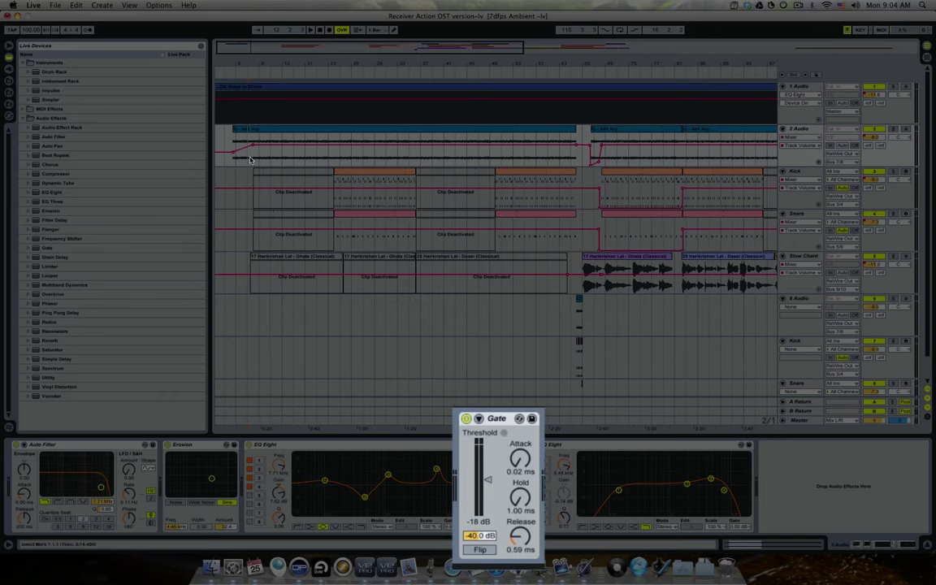
pyautogui.click(466, 420)
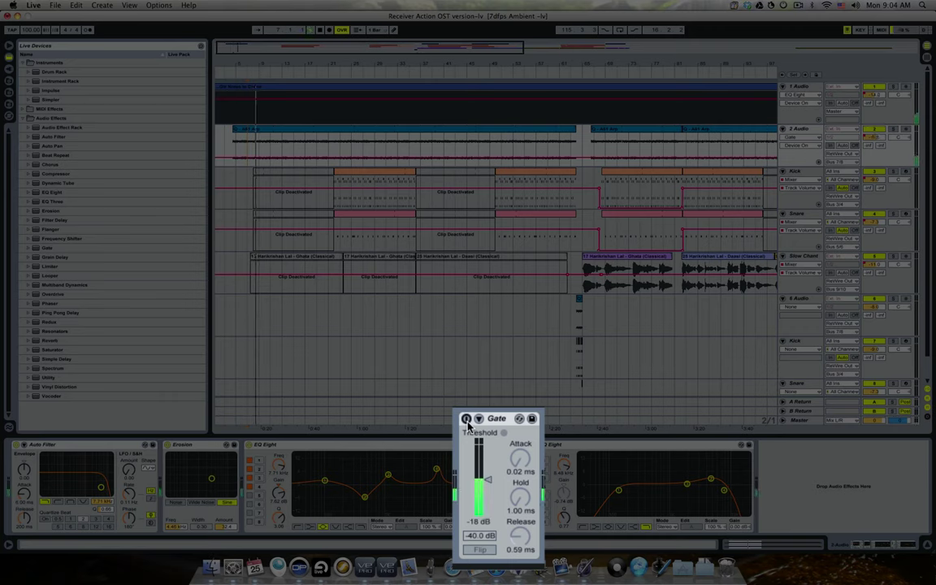
pyautogui.click(467, 419)
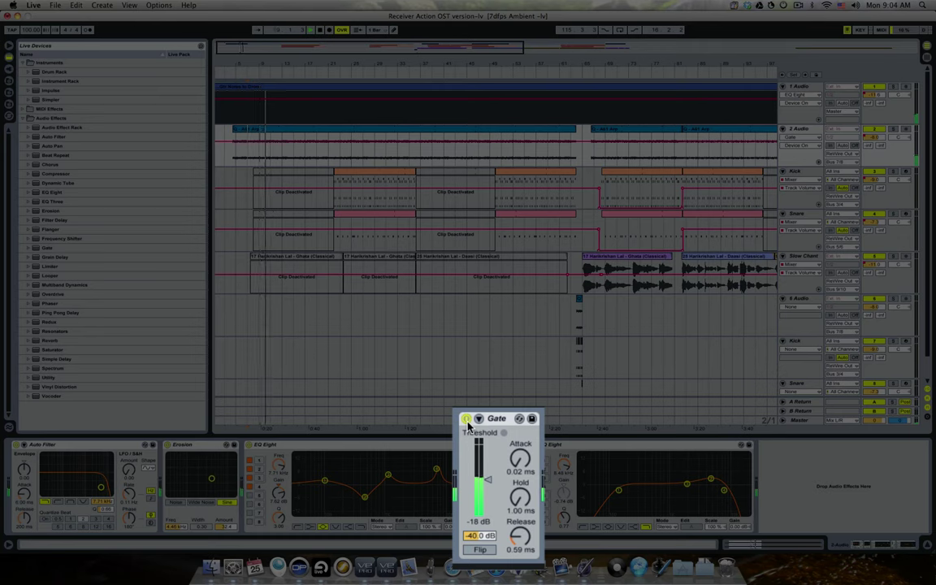
pyautogui.click(467, 419)
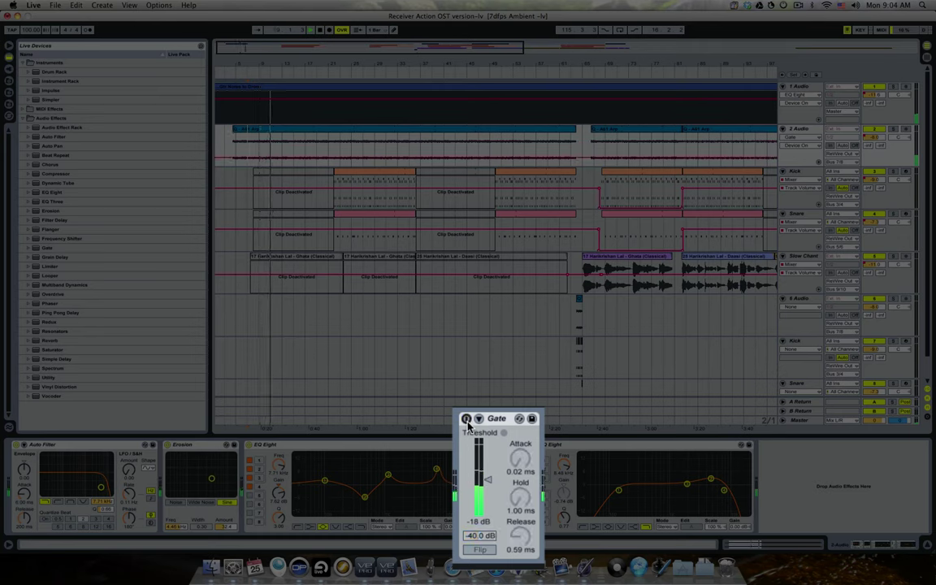
pyautogui.click(467, 420)
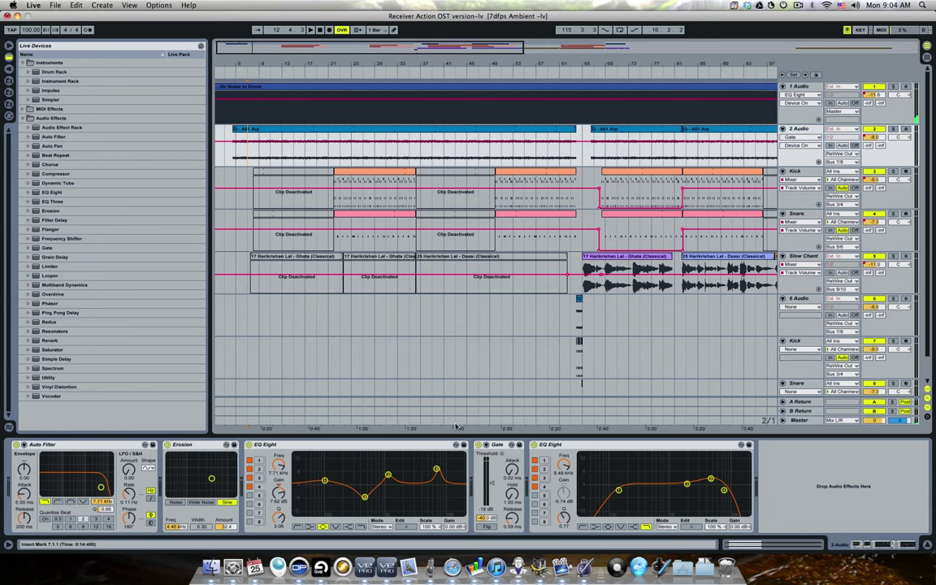
# - Switch to Digital Performer and select the Q - A68 Pad track routed to High Suspense bus 59-60
pyautogui.press('super+Tab')
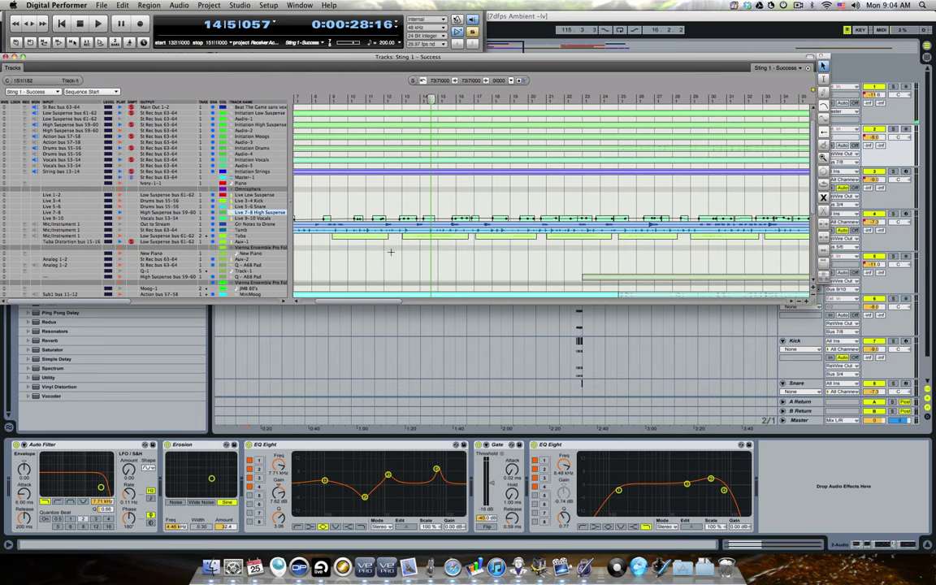
pyautogui.scroll(-3, 373, 247)
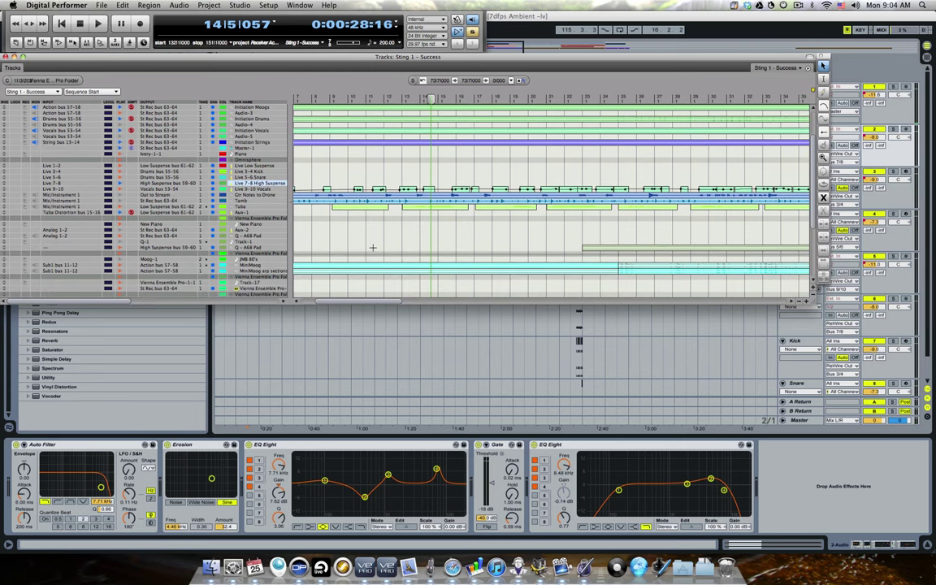
pyautogui.scroll(-2, 316, 224)
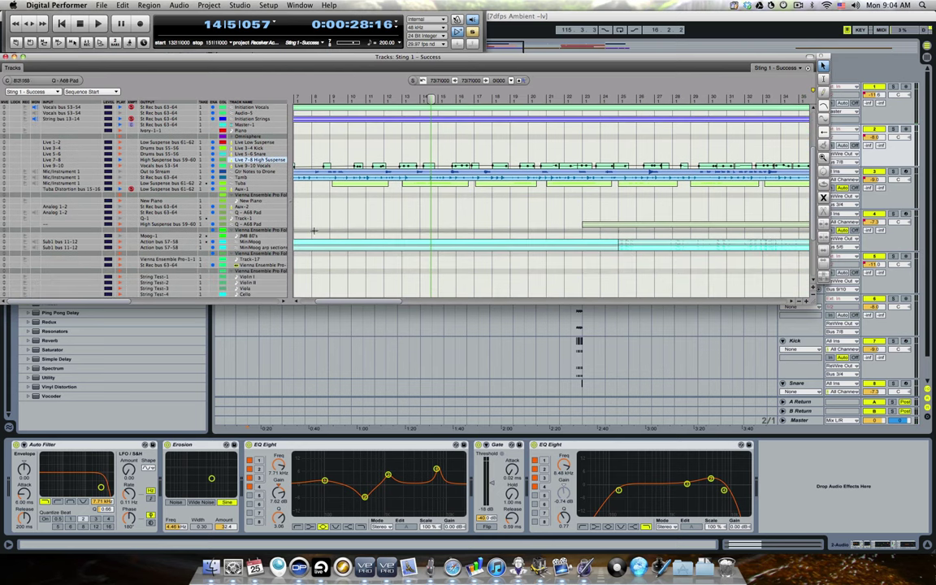
pyautogui.scroll(3, 311, 237)
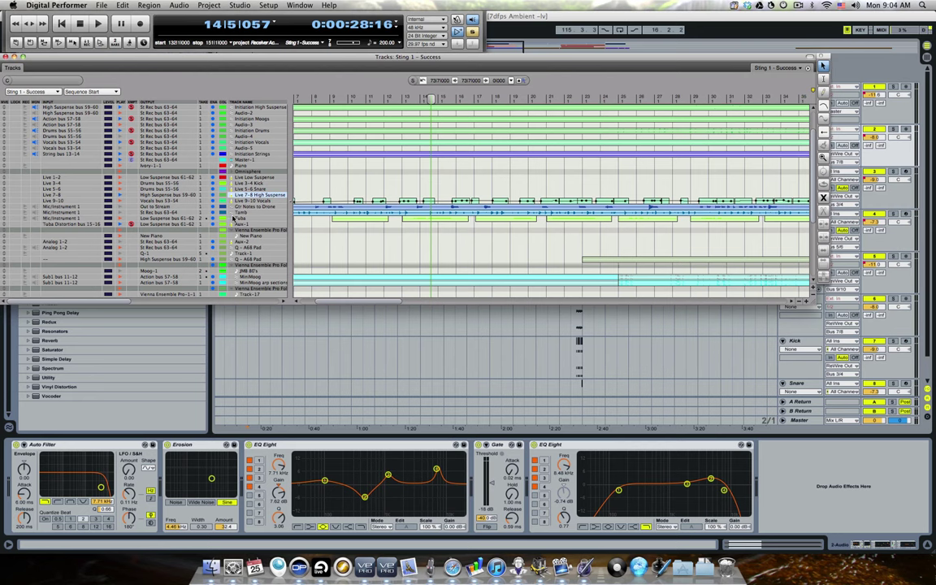
pyautogui.click(245, 260)
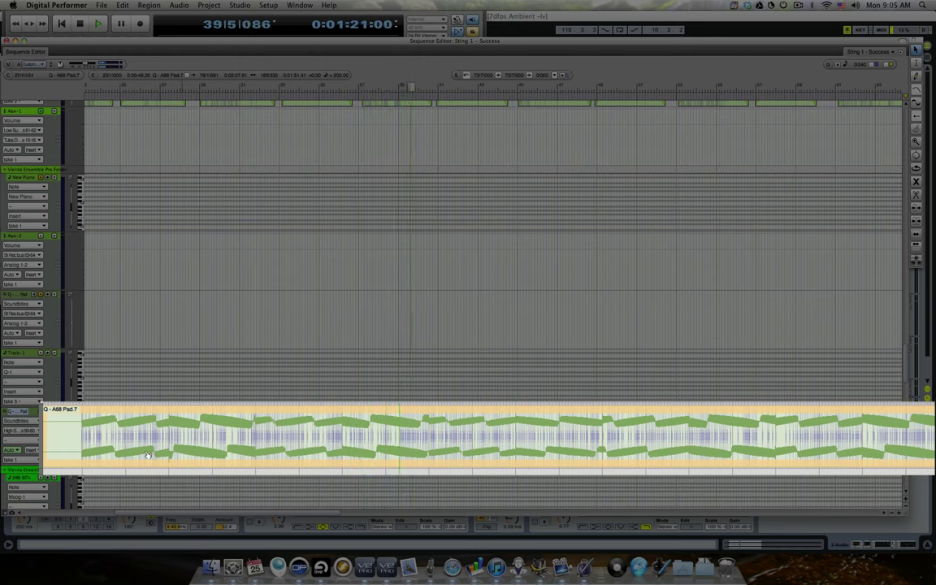
# - Examine the Altiverb 6 insert on the Live 9-10 Vocals channel with the windows moved aside, and close the mixing board
pyautogui.hotkey('shift', 'm')
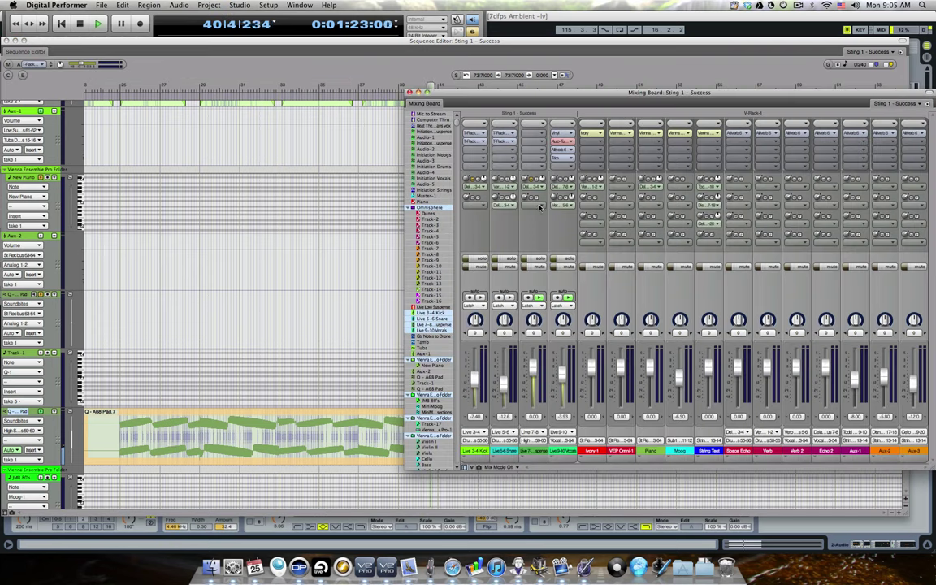
pyautogui.moveTo(569, 92); pyautogui.dragTo(780, 72)
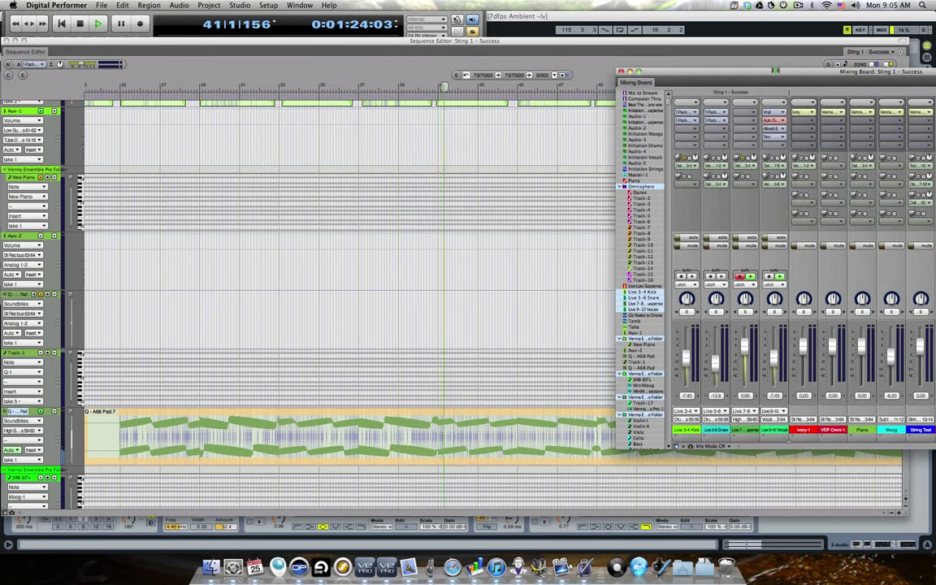
pyautogui.click(779, 131)
pyautogui.moveTo(385, 235); pyautogui.dragTo(819, 289)
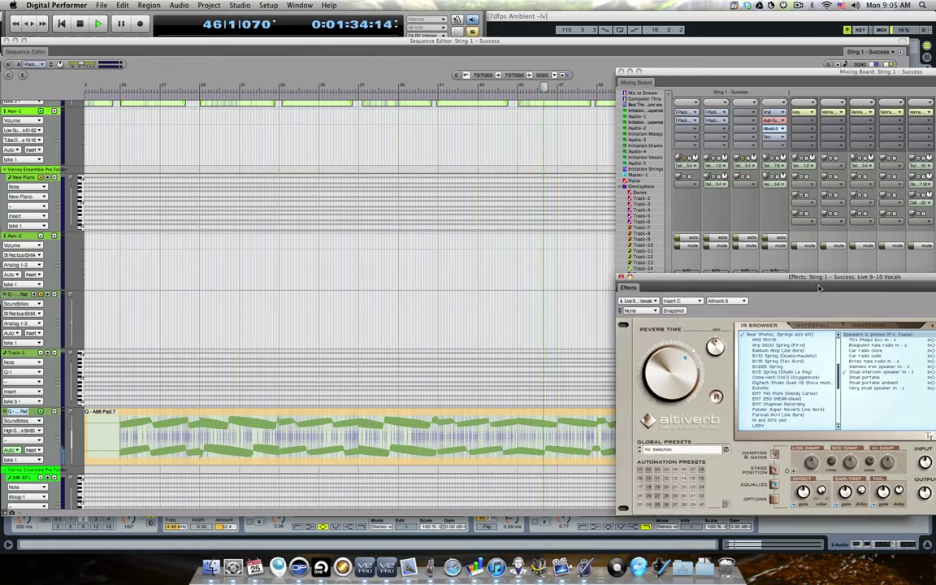
pyautogui.hotkey('shift', 'm')
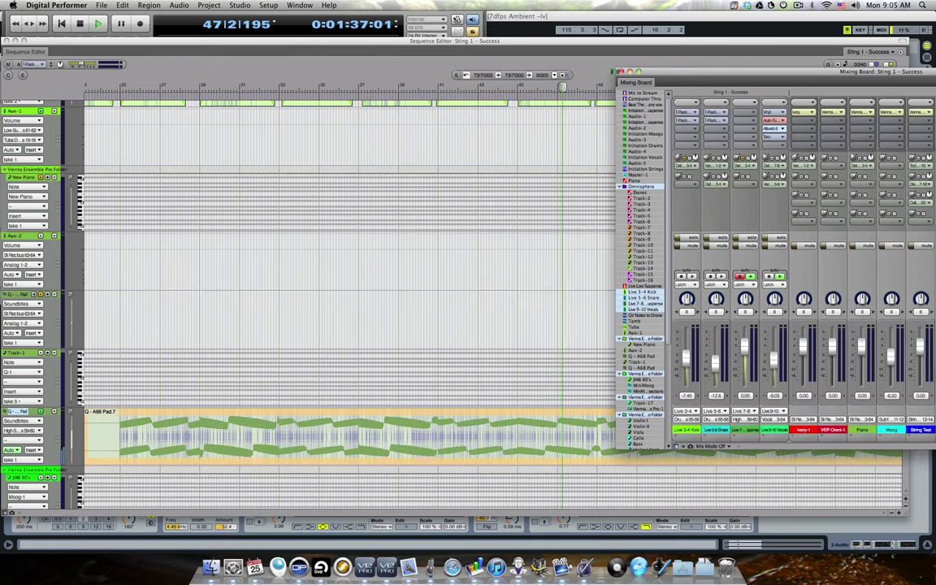
pyautogui.click(621, 171)
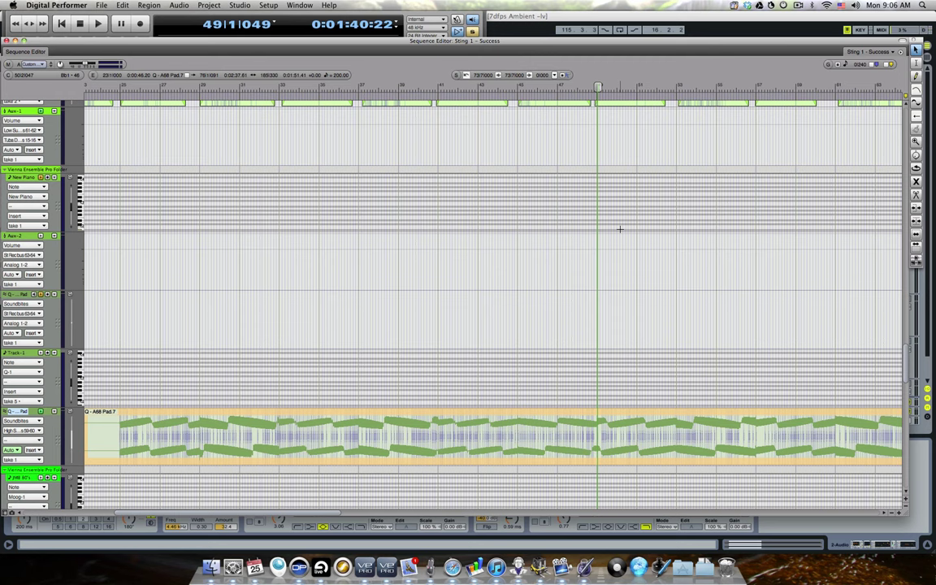
# - Close the Sequence Editor and switch to Vienna Ensemble Pro to show the minimoog V instrument
pyautogui.press('super+w')
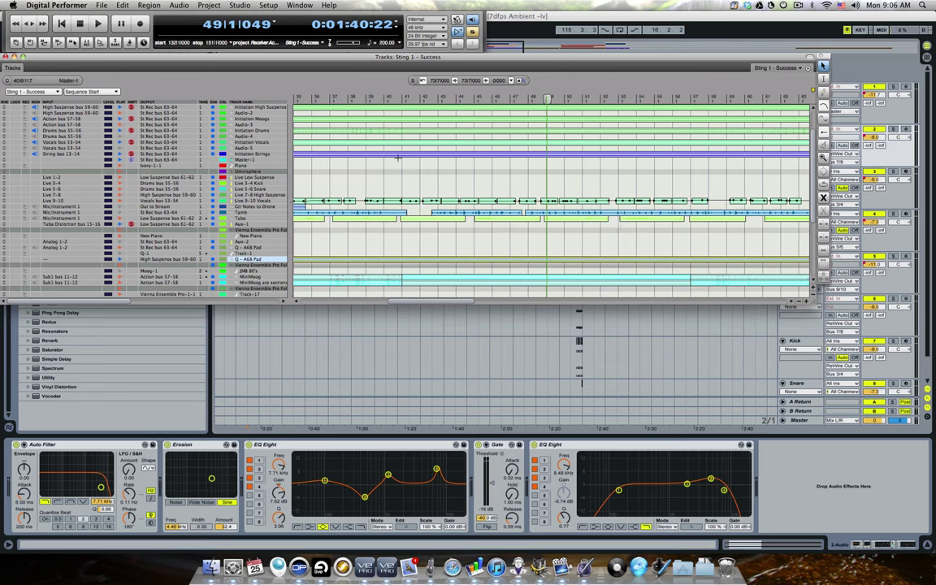
pyautogui.scroll(-5, 380, 211)
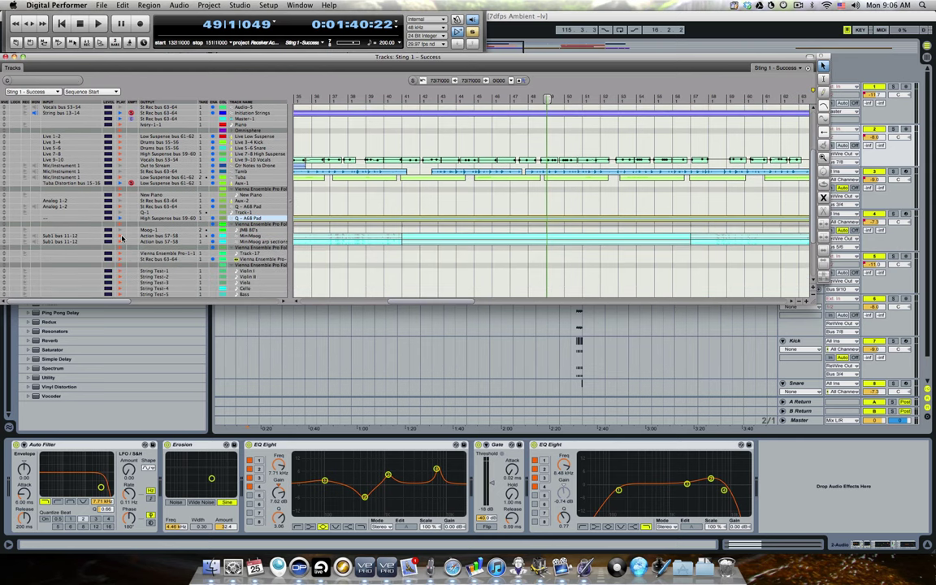
pyautogui.click(420, 106)
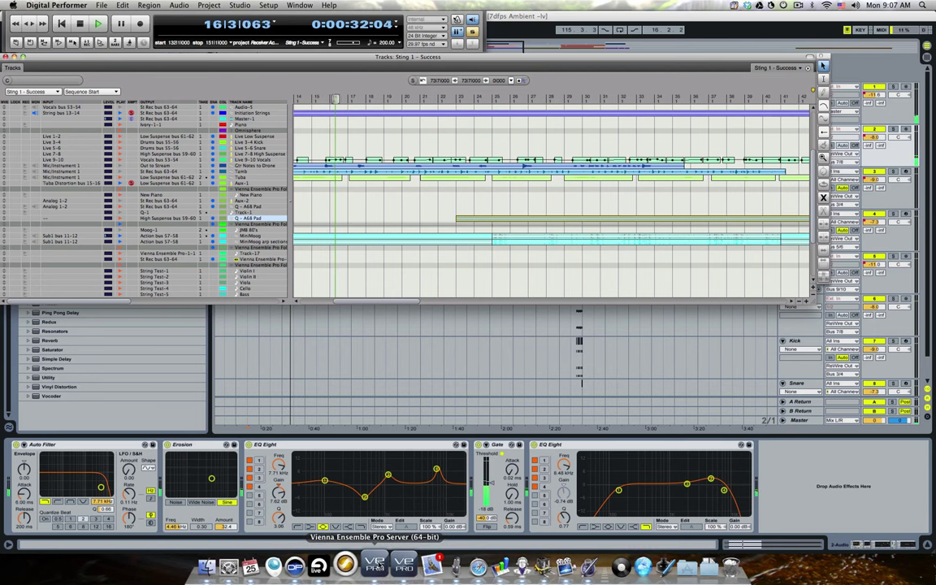
pyautogui.click(375, 563)
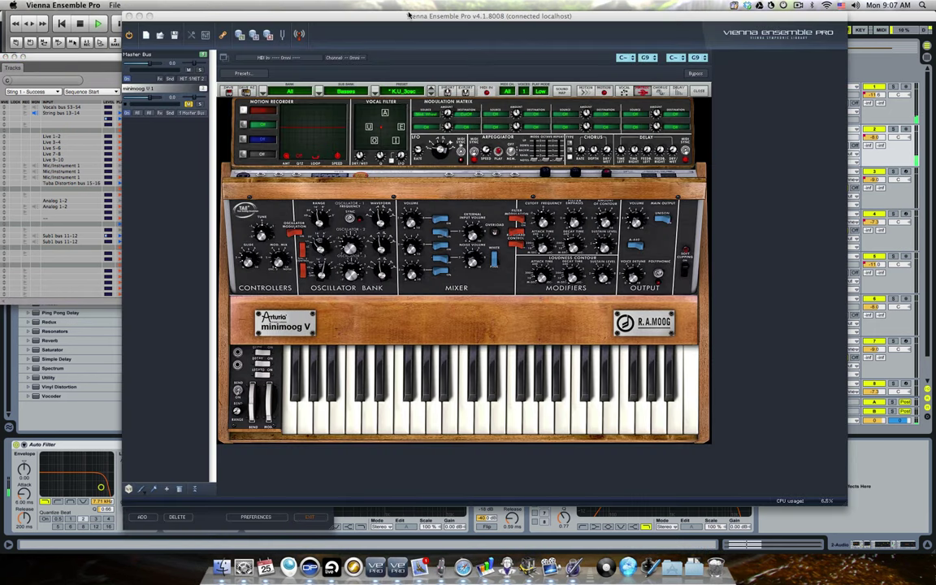
# - Move the Vienna Ensemble Pro window aside, switch to Digital Performer and follow the MiniMoog tracks along the timeline during playback
pyautogui.moveTo(409, 16); pyautogui.dragTo(504, 6)
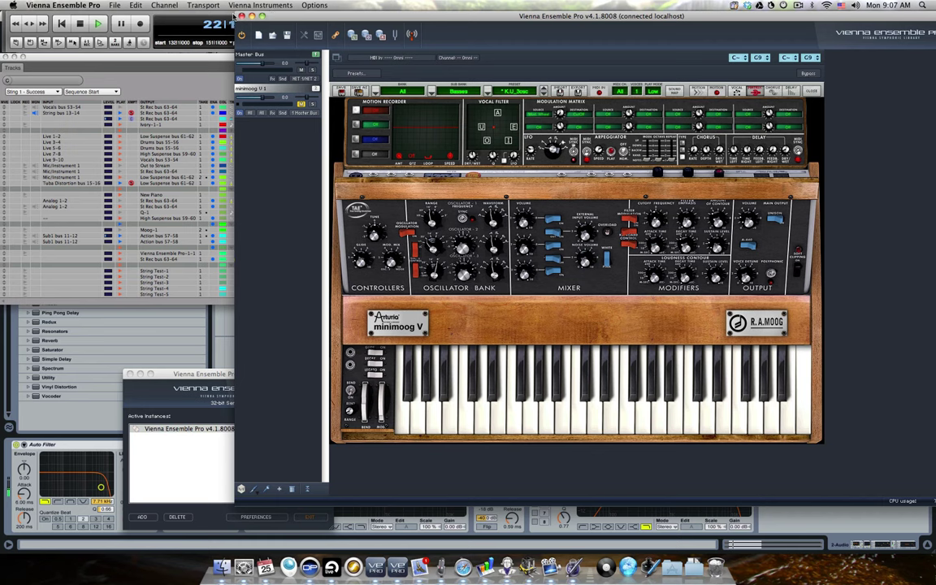
pyautogui.click(231, 41)
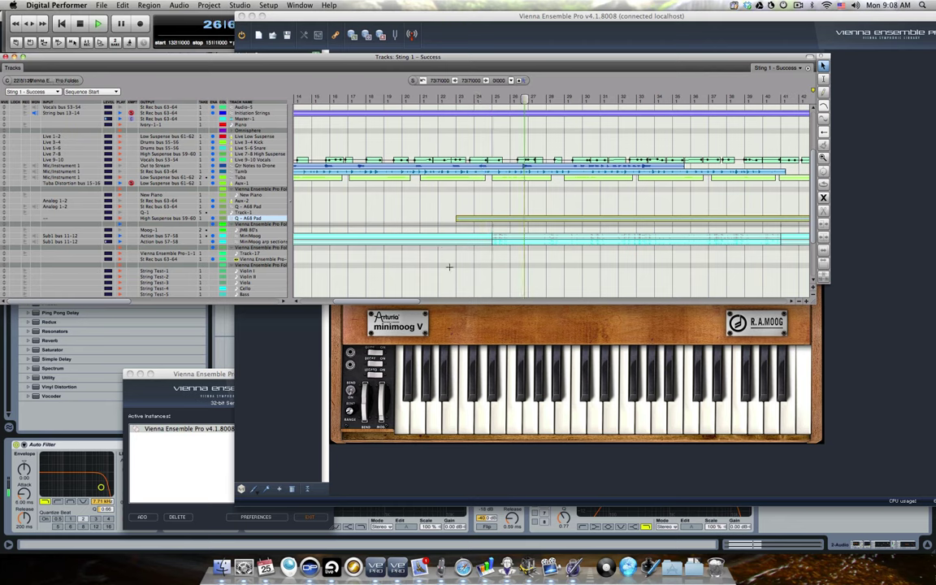
pyautogui.moveTo(361, 302); pyautogui.dragTo(376, 306)
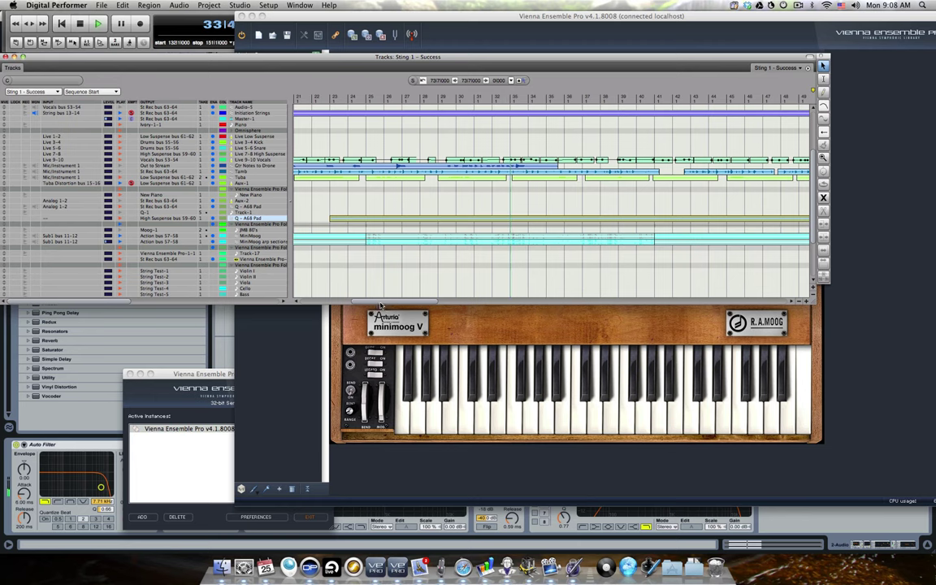
pyautogui.moveTo(377, 306); pyautogui.dragTo(388, 305)
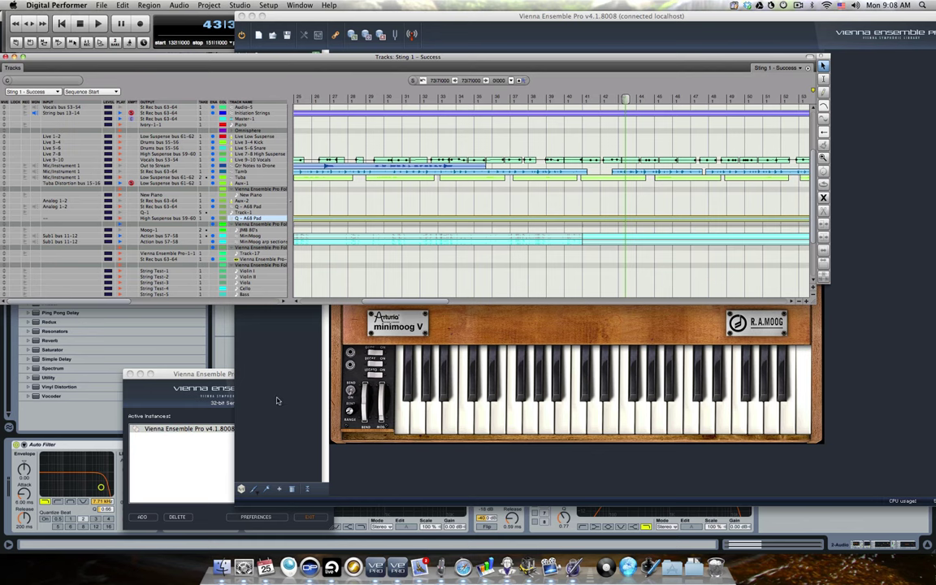
# - Bring Vienna Ensemble Pro forward, hide it, and return to Digital Performer's Tracks window
pyautogui.click(277, 400)
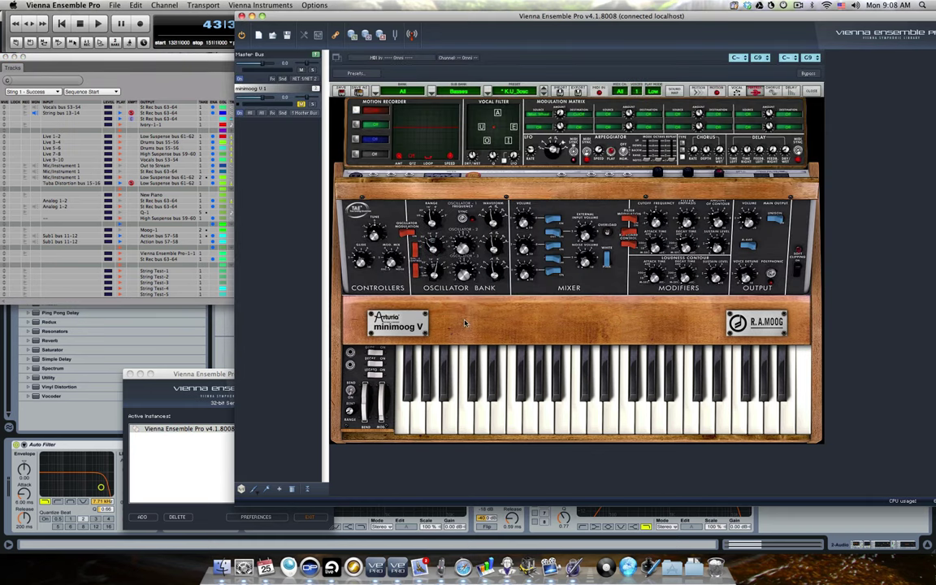
pyautogui.press('super+h')
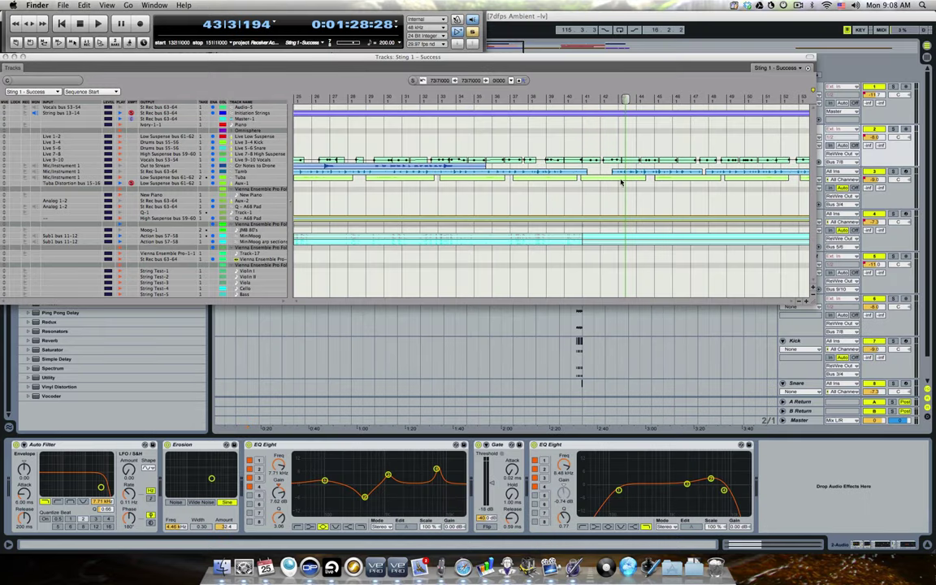
pyautogui.click(562, 65)
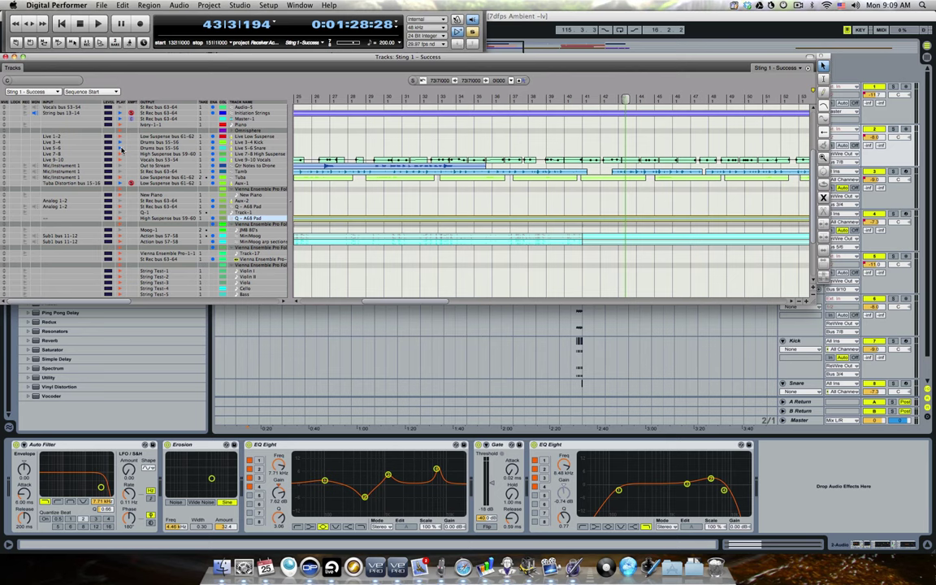
# - Switch to Ableton Live and select the Kick and Snare clips starting at bar 22 to show each track's Drum Rack and effects
pyautogui.click(267, 330)
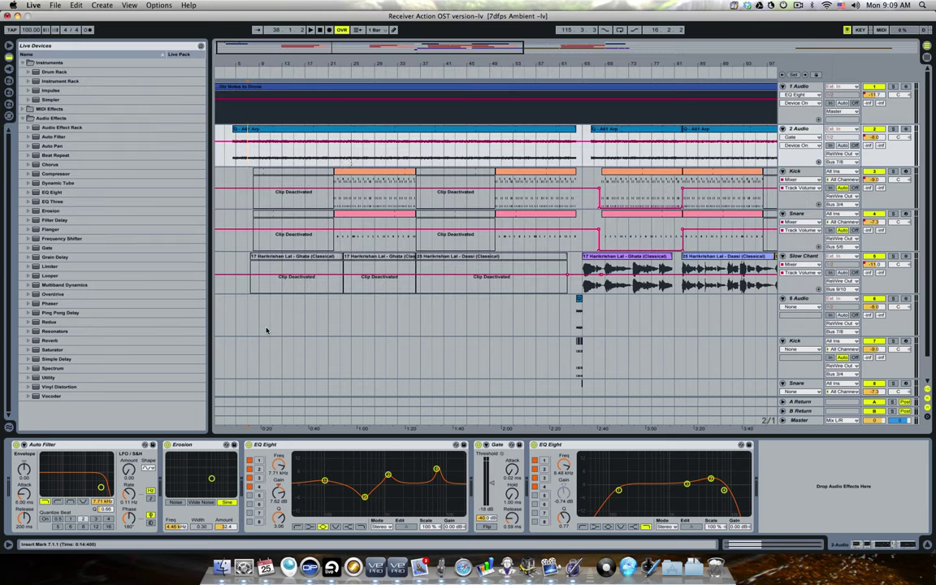
pyautogui.click(344, 172)
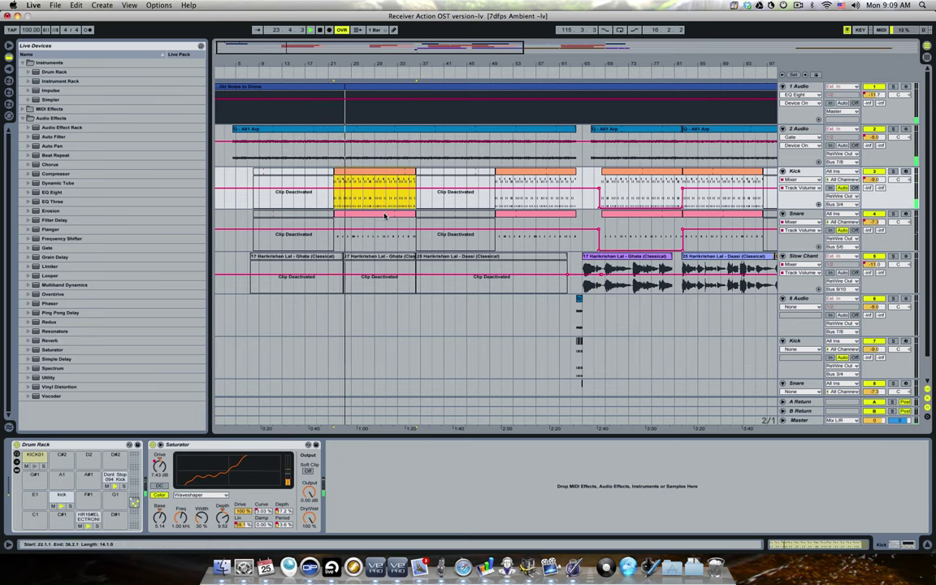
pyautogui.click(388, 213)
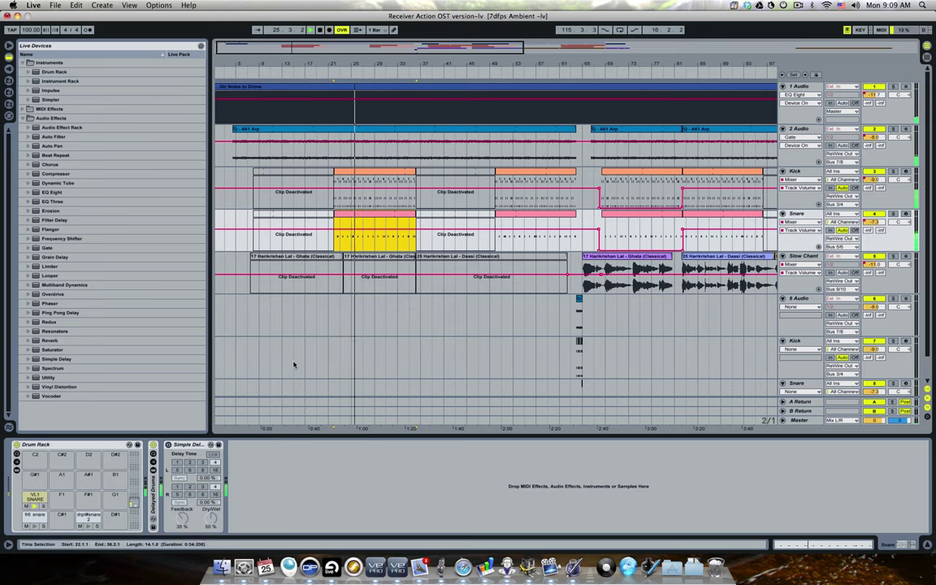
# - Open the notes of the Kick clip at bar 22, show its whole pattern, and stop playback
pyautogui.doubleClick(355, 213)
pyautogui.click(383, 174)
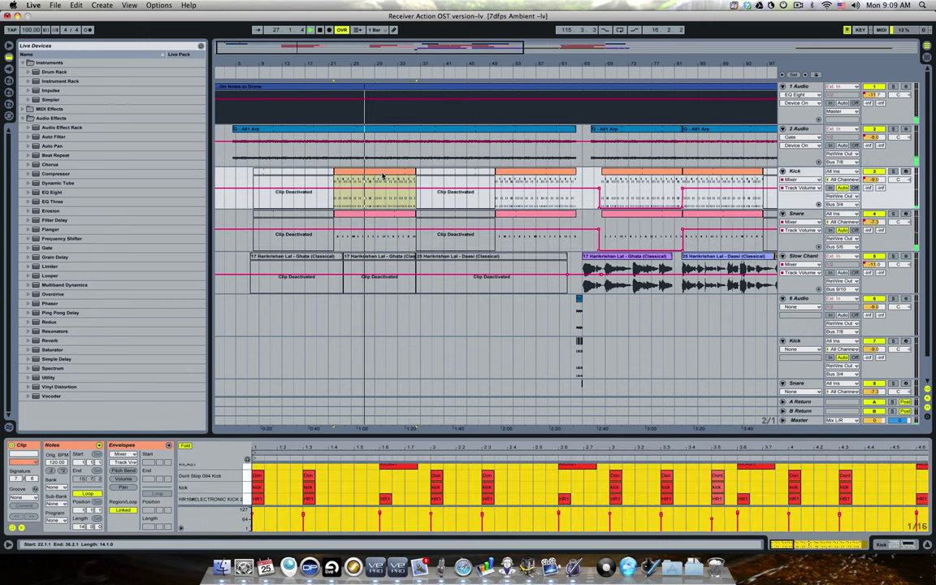
pyautogui.click(329, 477)
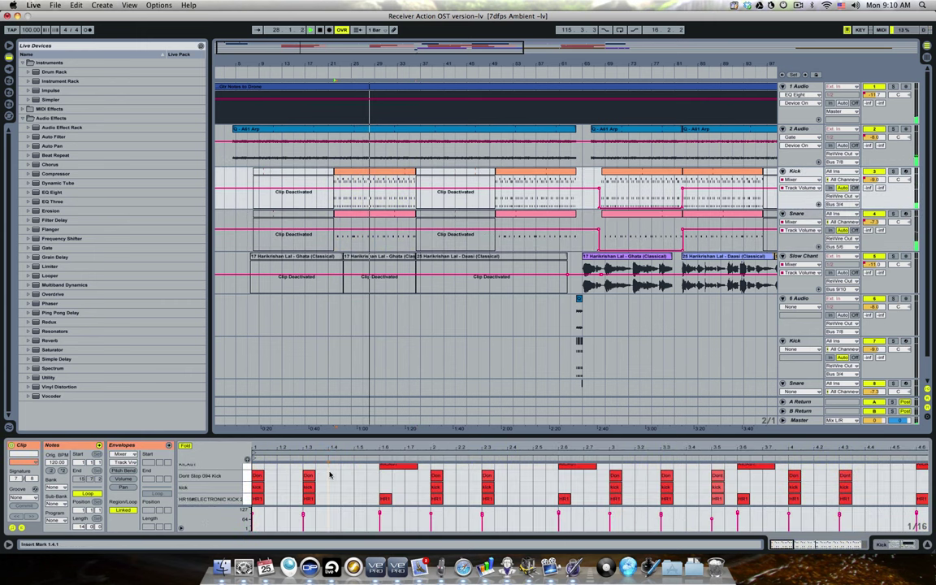
pyautogui.press('-')
pyautogui.press('-')
pyautogui.moveTo(346, 442); pyautogui.dragTo(346, 446)
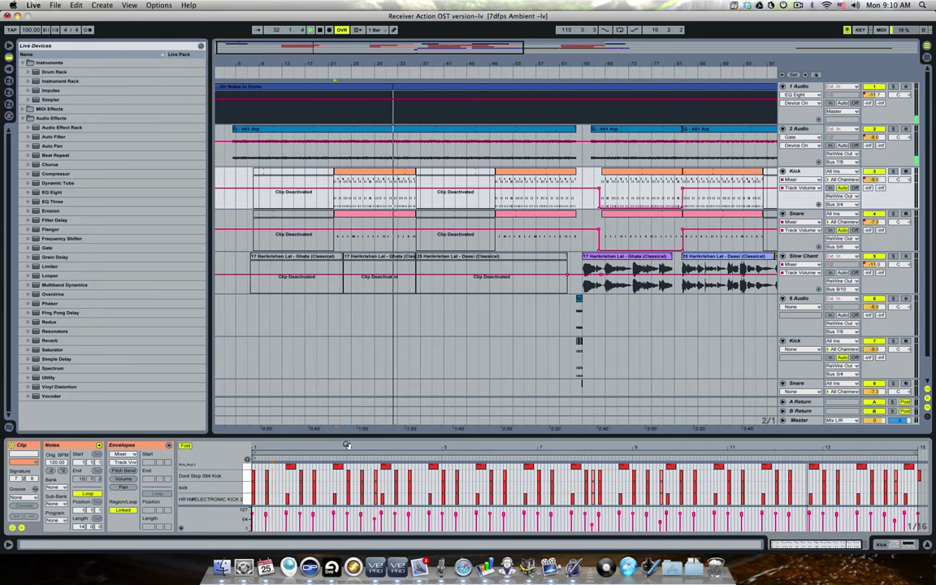
pyautogui.press('space')
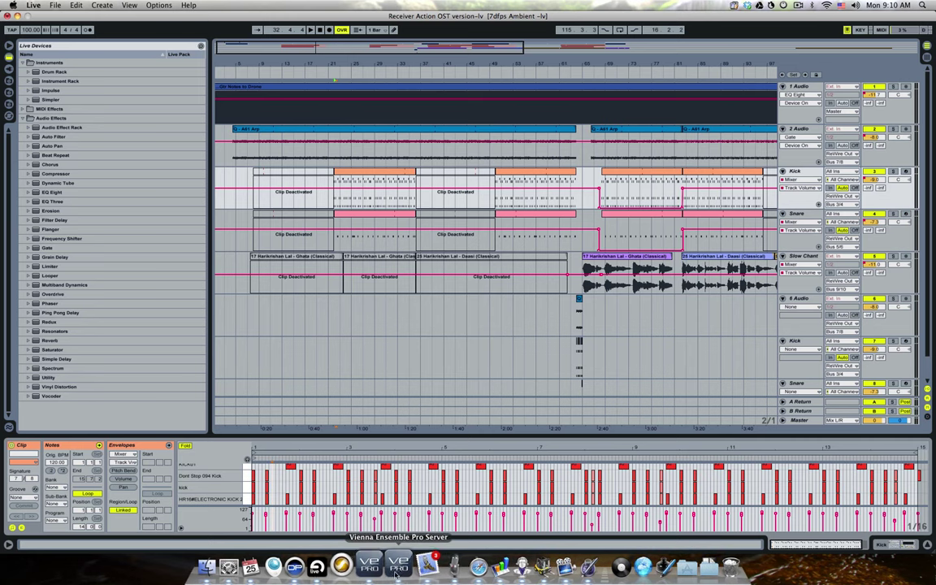
# - Check Digital Performer's Tracks window, return to Live, and play the first active Slow Chant clip from bar 65
pyautogui.click(308, 563)
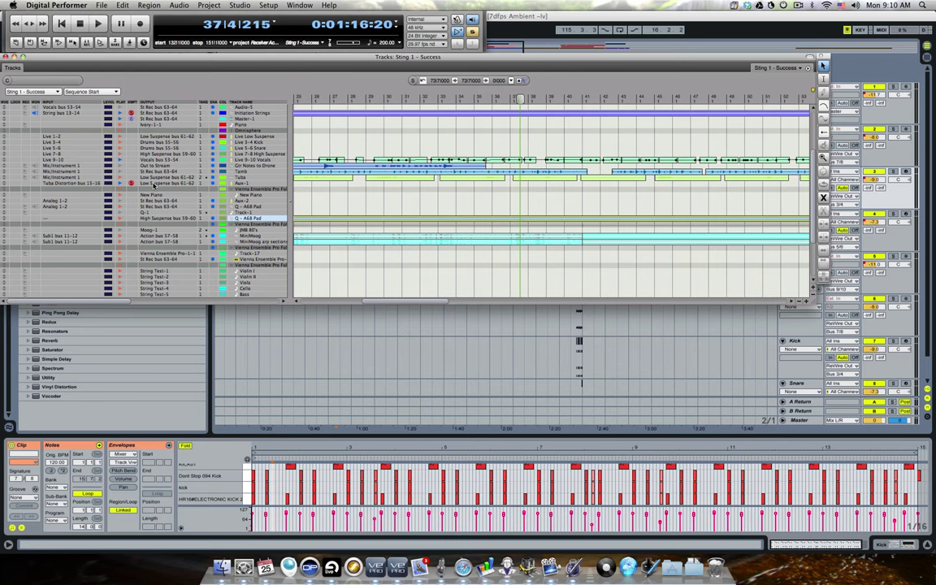
pyautogui.click(446, 318)
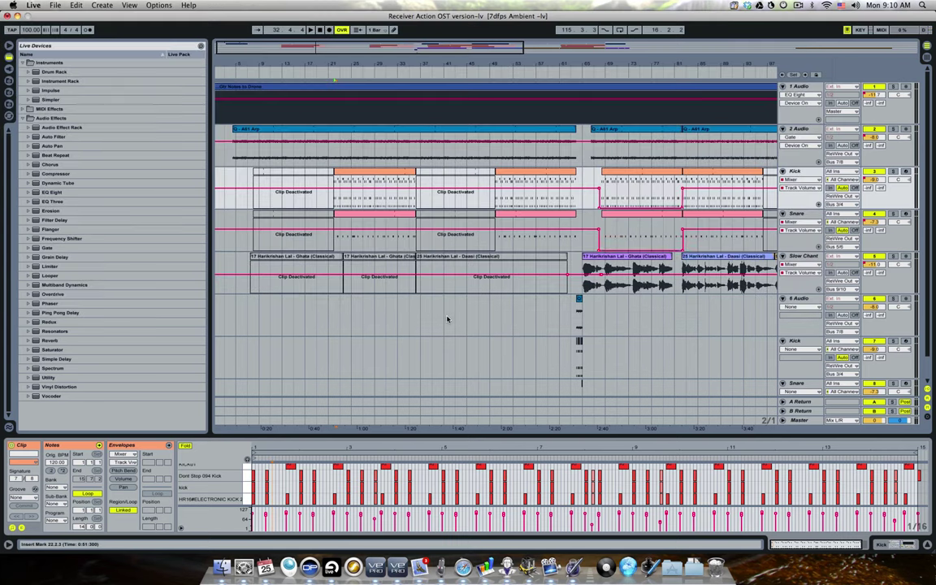
pyautogui.click(641, 259)
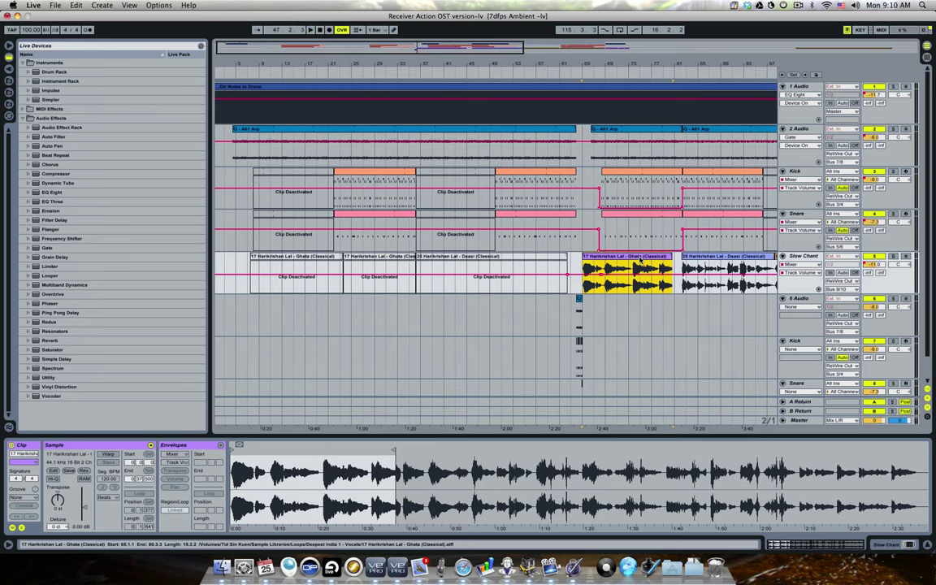
pyautogui.press('space')
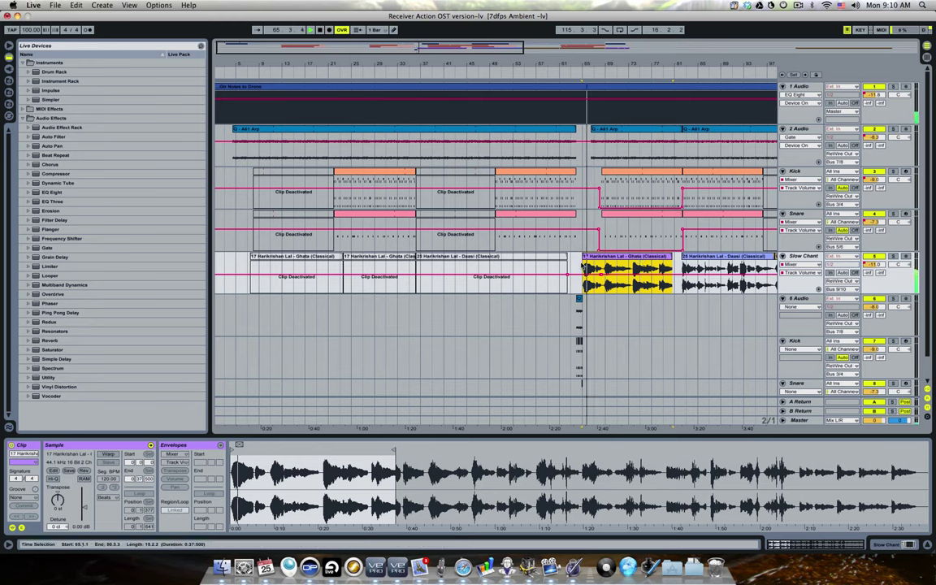
# - Review the remaining Slow Chant clips, reselect the chant clip at bar 65, and switch to Digital Performer
pyautogui.click(562, 311)
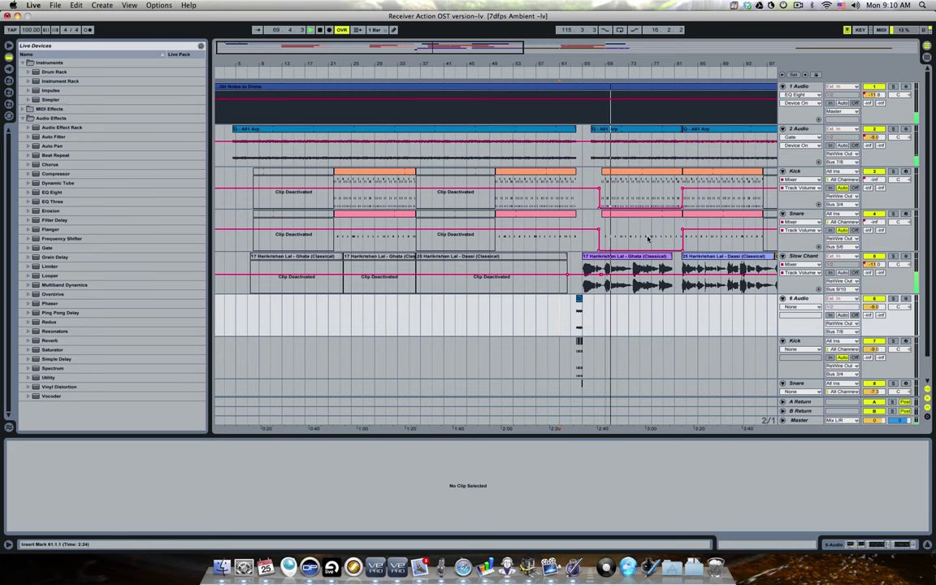
pyautogui.hscroll(5, 648, 238)
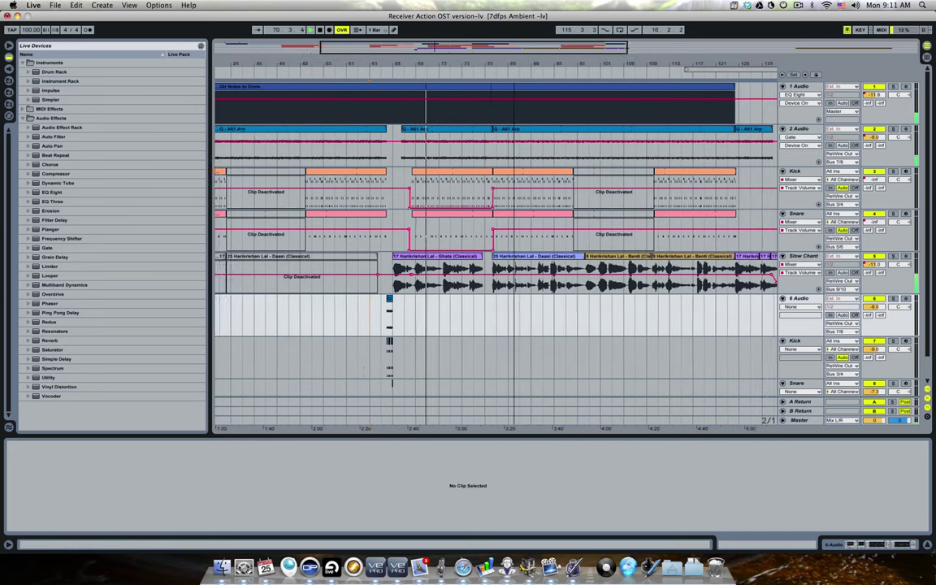
pyautogui.hscroll(1, 488, 243)
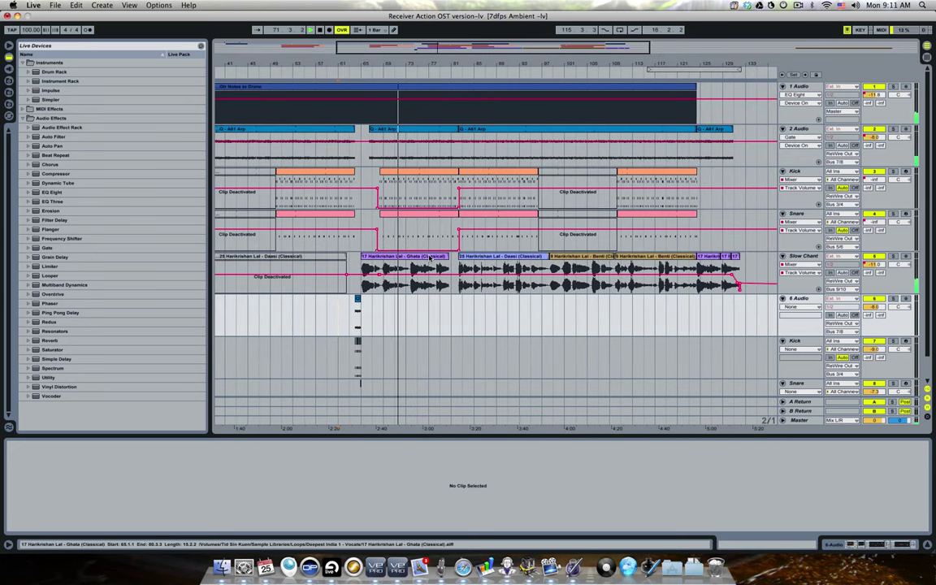
pyautogui.click(430, 259)
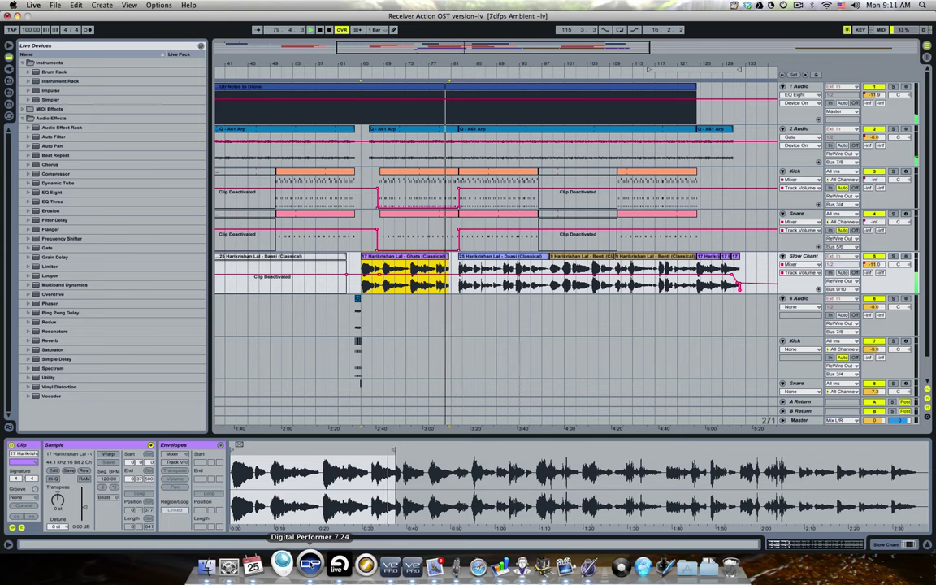
pyautogui.click(310, 563)
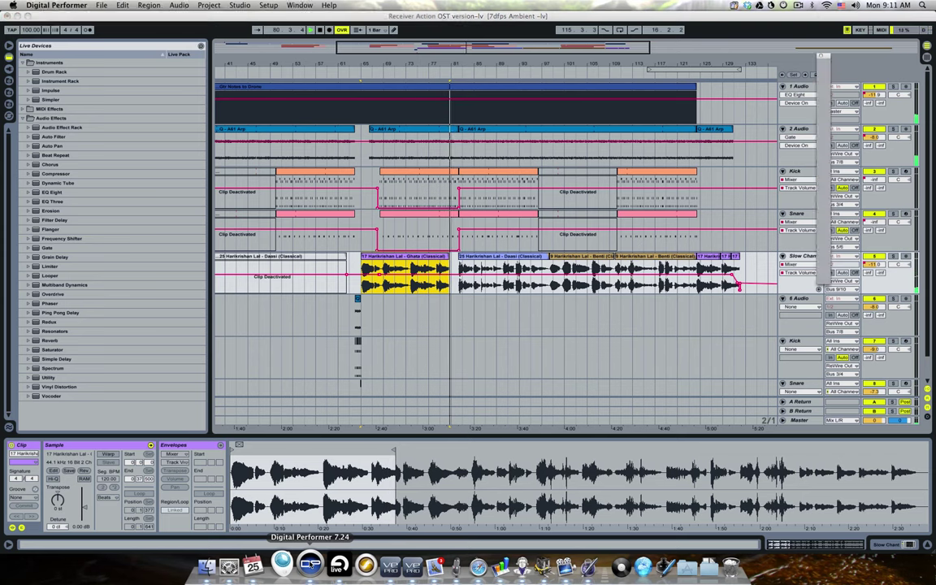